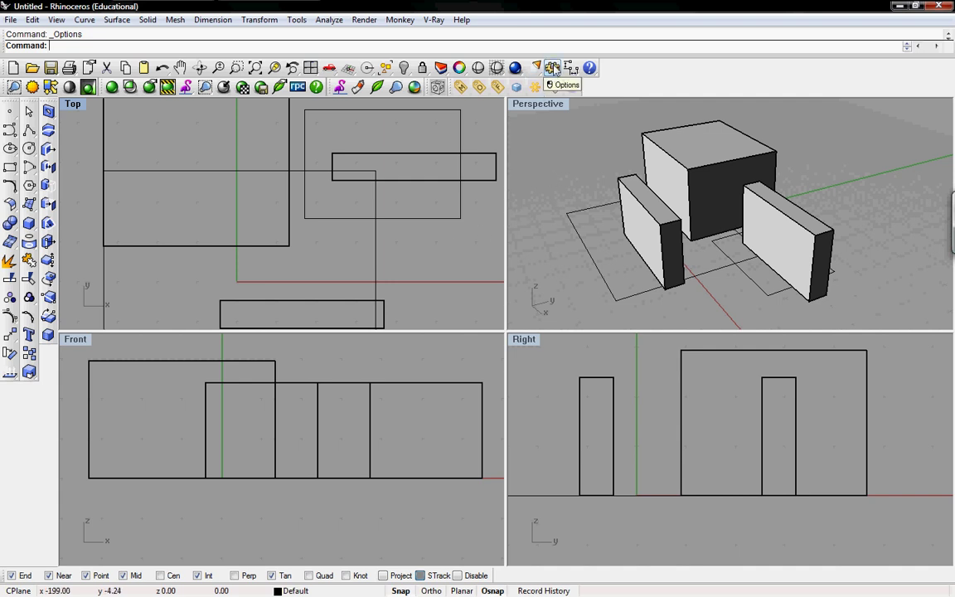
Step: Run Options and go to the Appearance > Colors page of Rhino Options
text(Options)
key(Return)
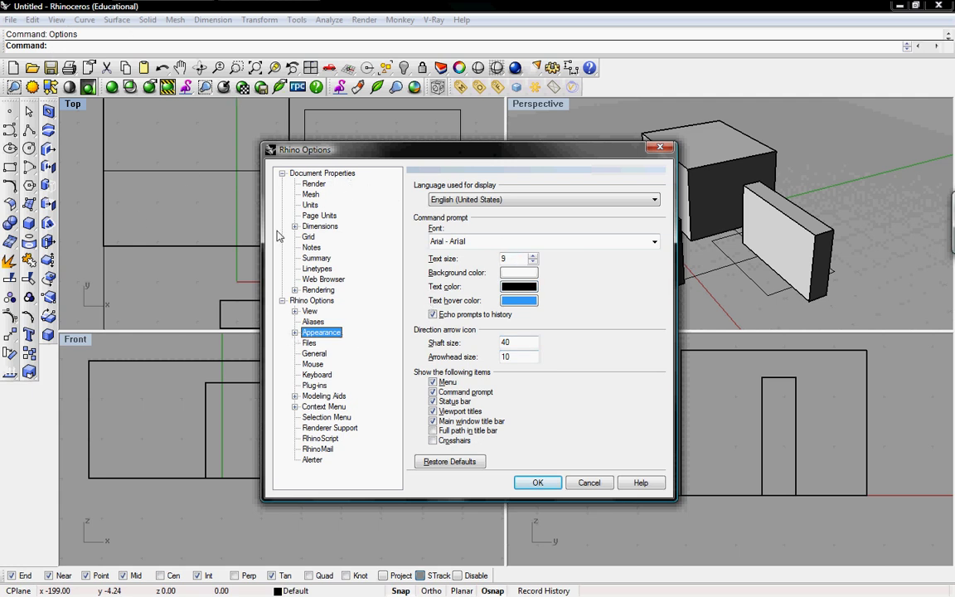
click(295, 332)
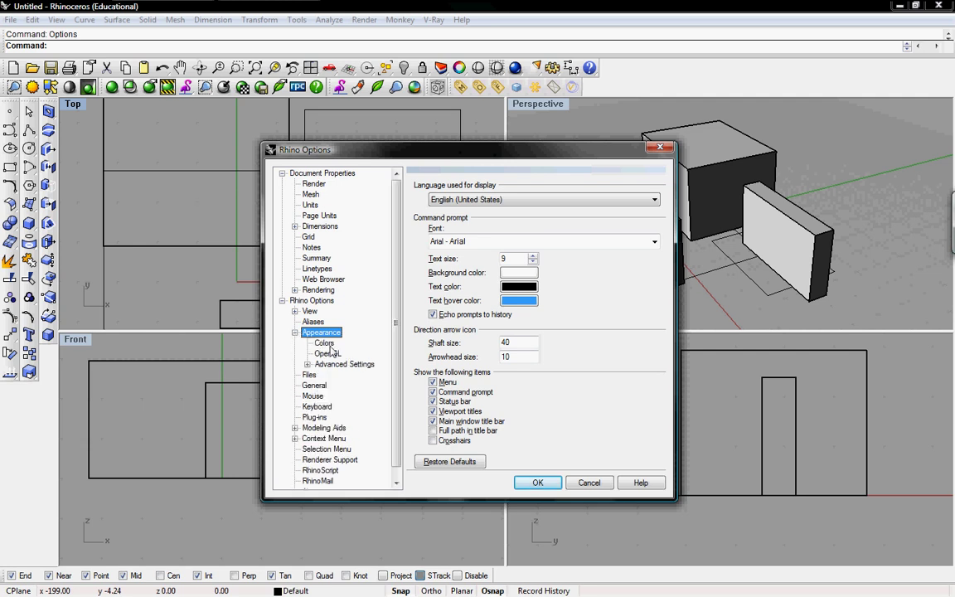
click(324, 343)
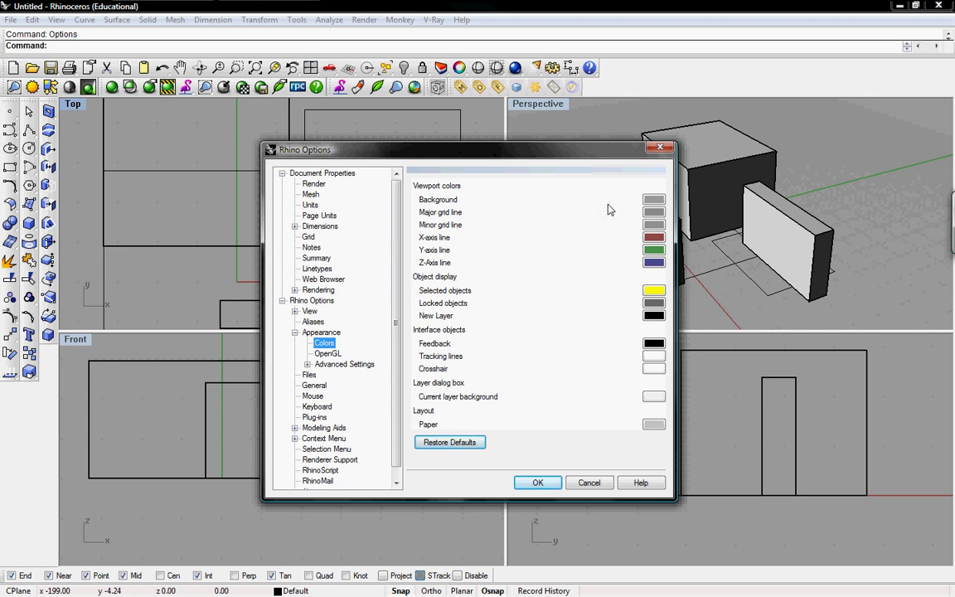
Step: Set the viewport background colour to White
click(655, 200)
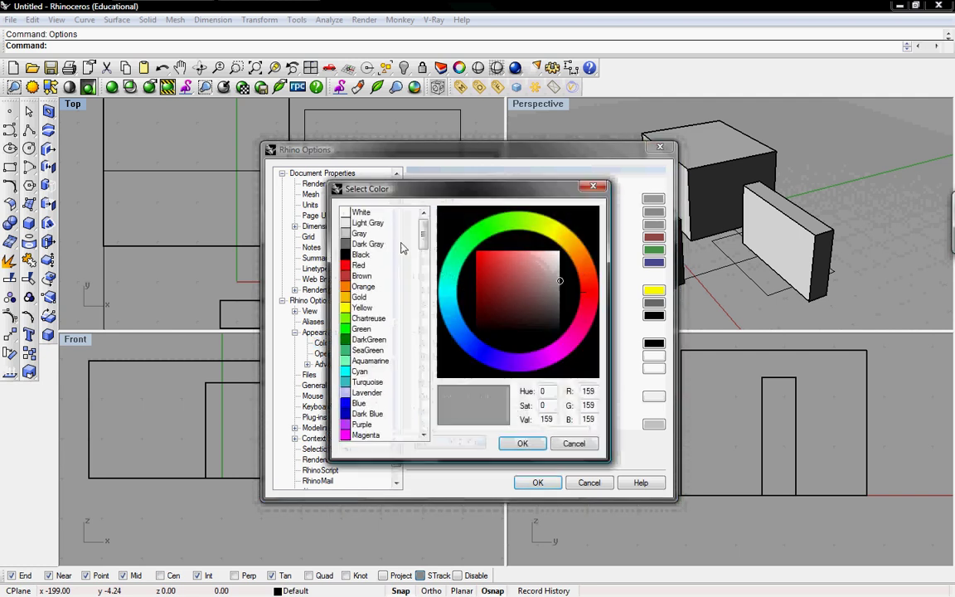
click(361, 213)
click(522, 444)
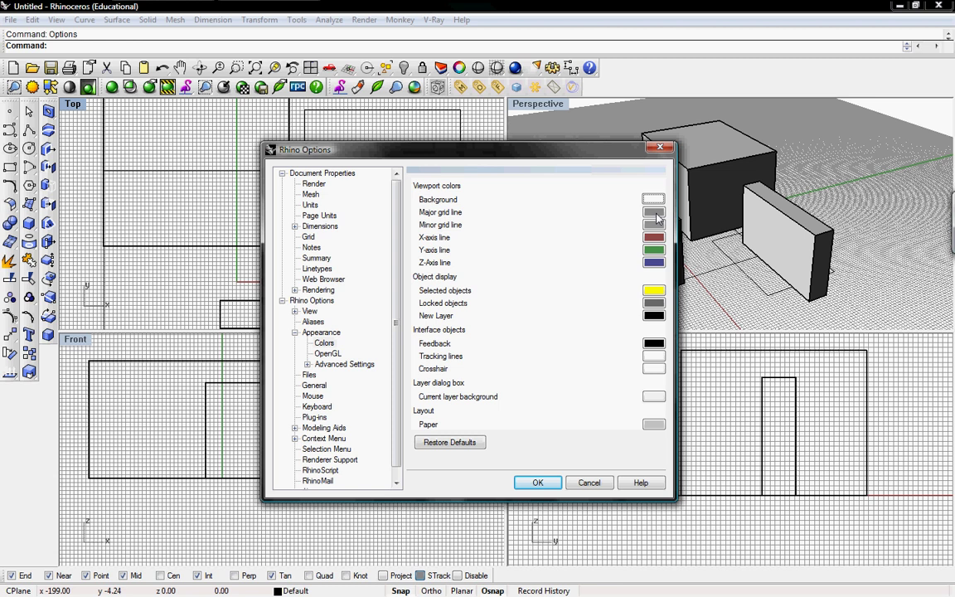
Step: Set major grid lines to a toned-down Cyan and minor grid lines to Aquamarine, then apply
click(656, 213)
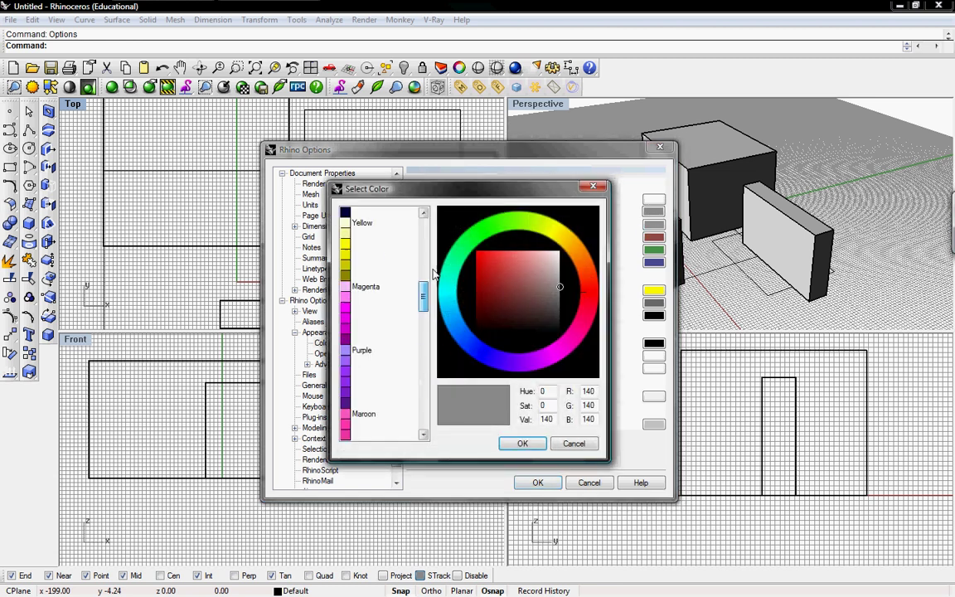
click(363, 381)
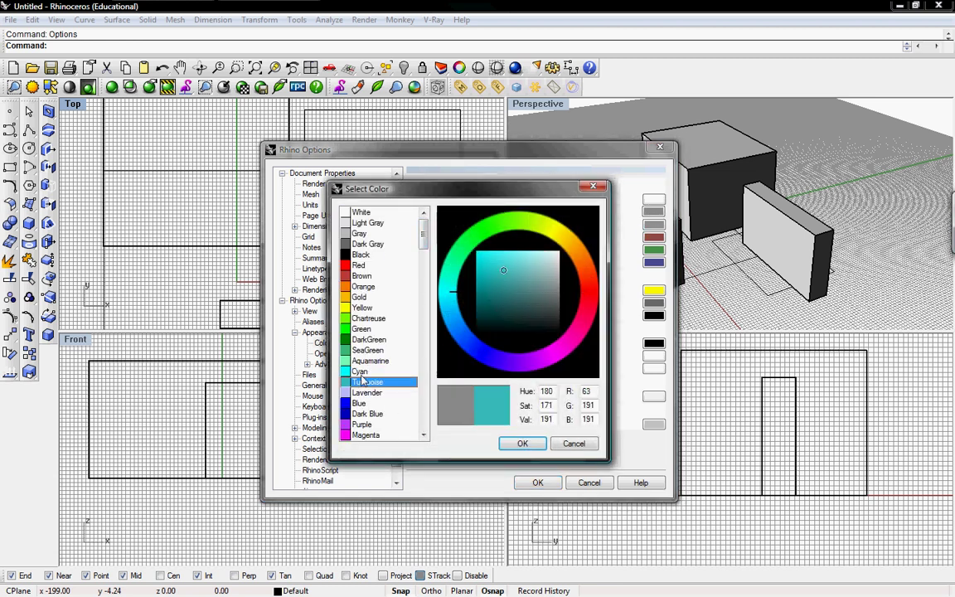
click(359, 371)
drag(556, 253, 513, 267)
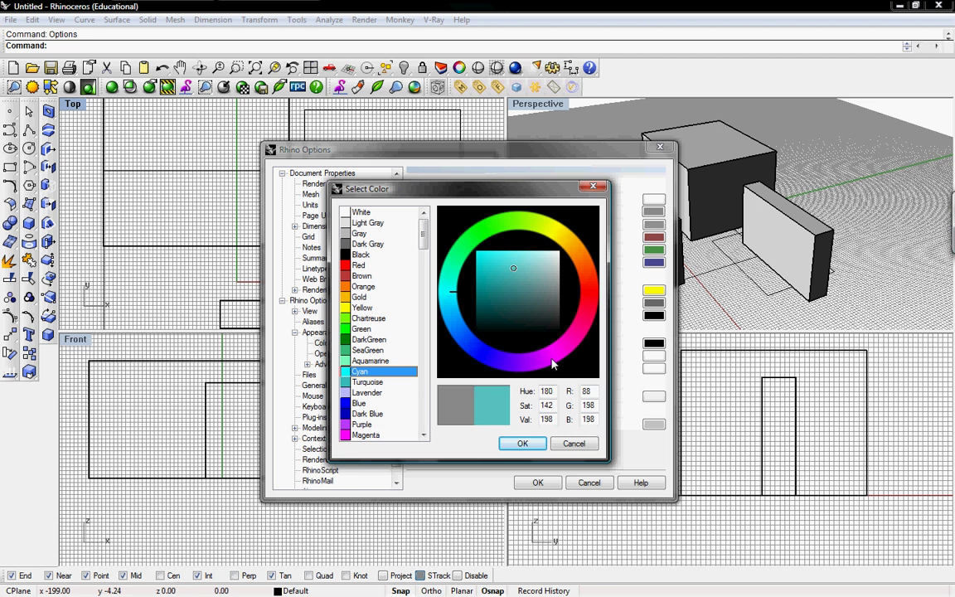
click(522, 443)
click(654, 224)
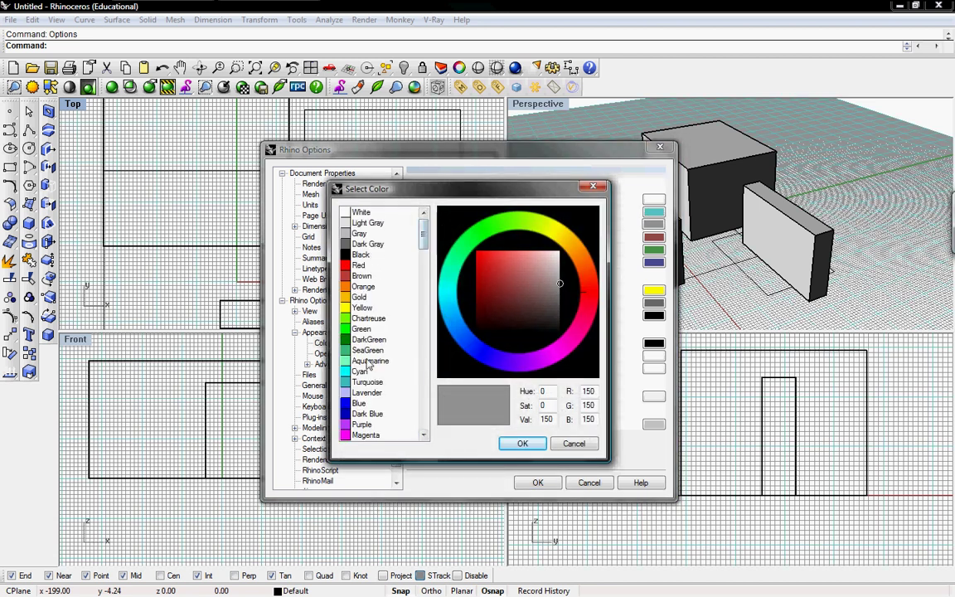
click(369, 361)
click(522, 444)
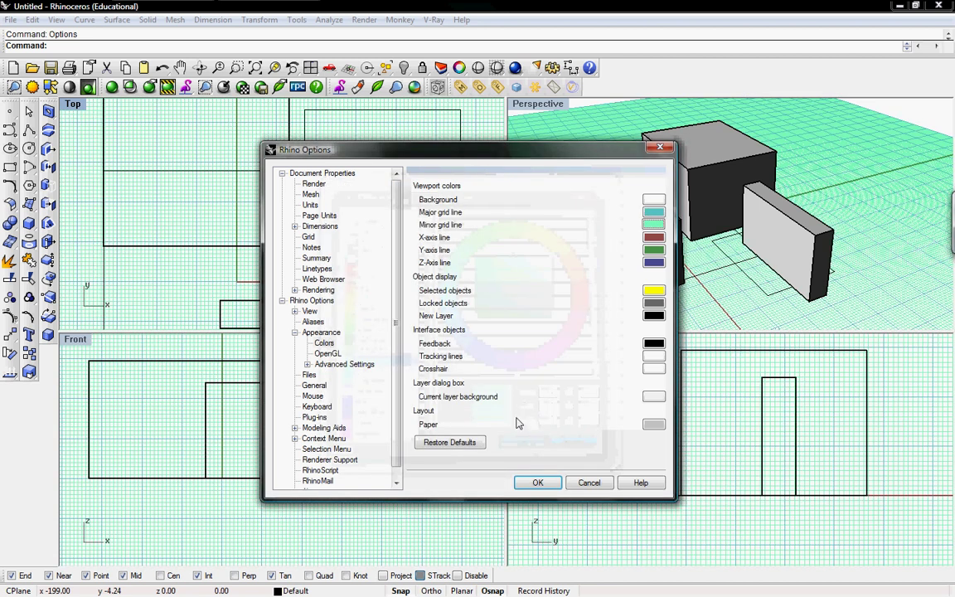
click(538, 482)
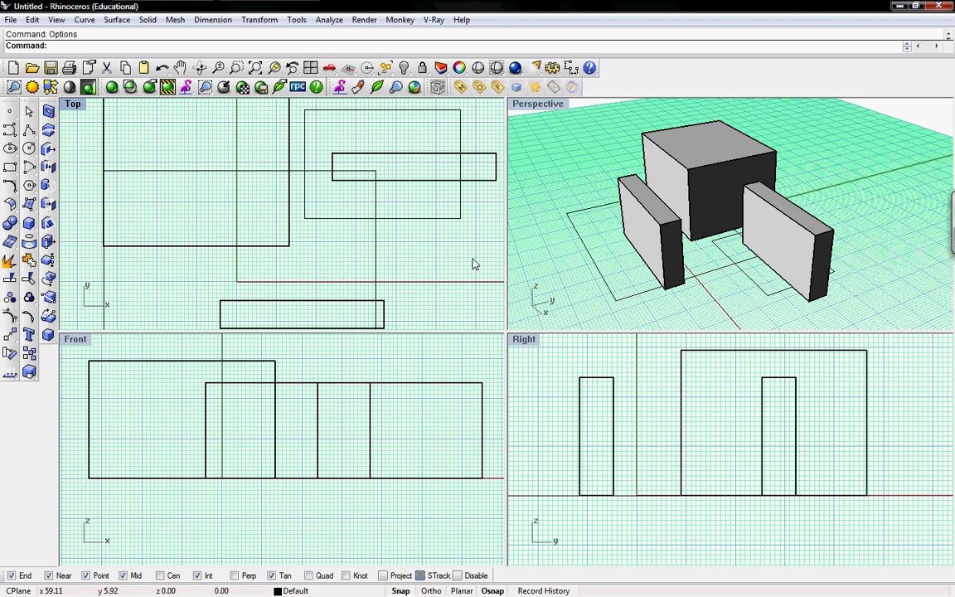
Step: Open the Layers and Properties panels and dock Properties beneath the Layers list
text(Layer)
key(Return)
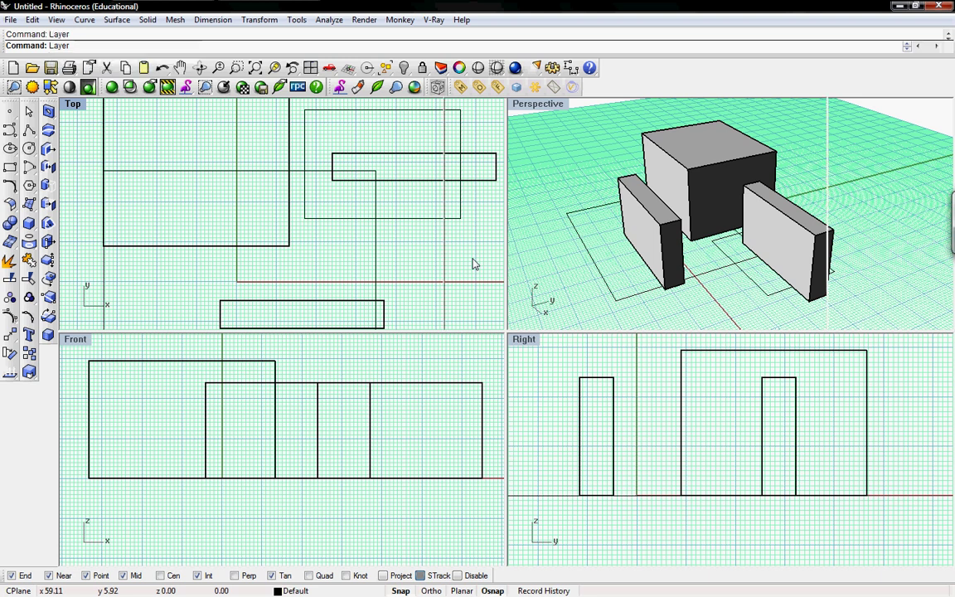
text(Prop)
key(Return)
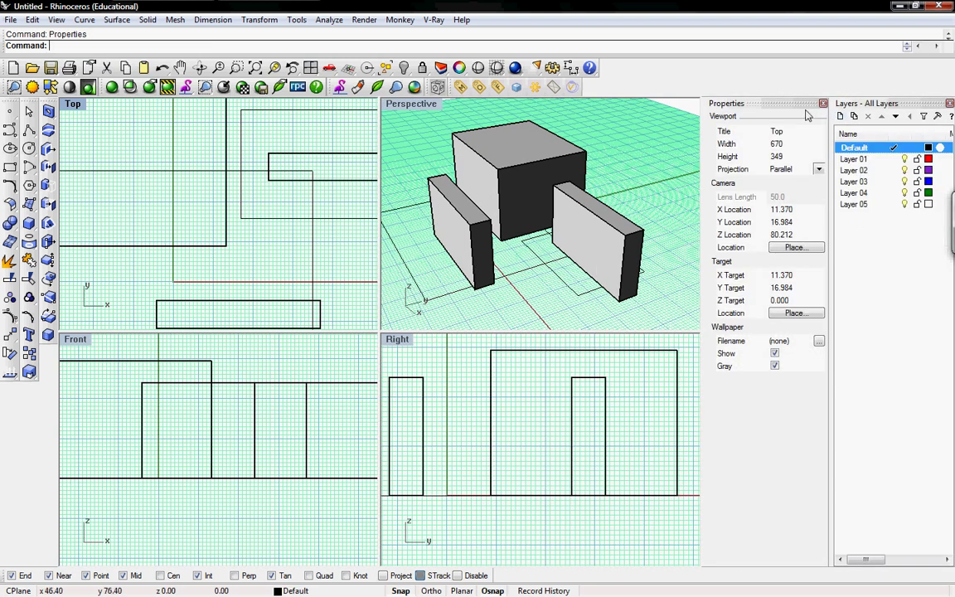
drag(787, 104, 920, 431)
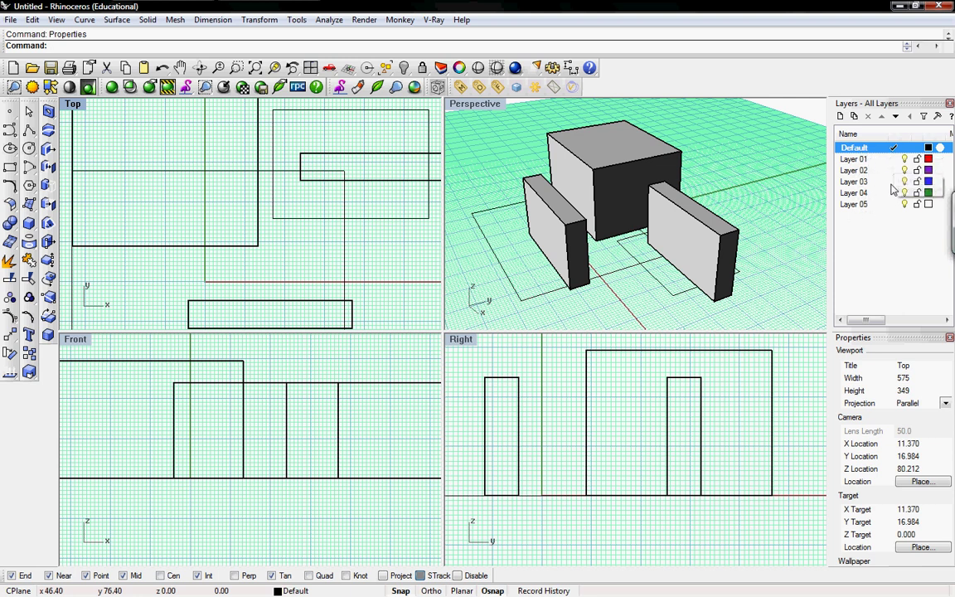
click(893, 158)
click(894, 170)
click(898, 192)
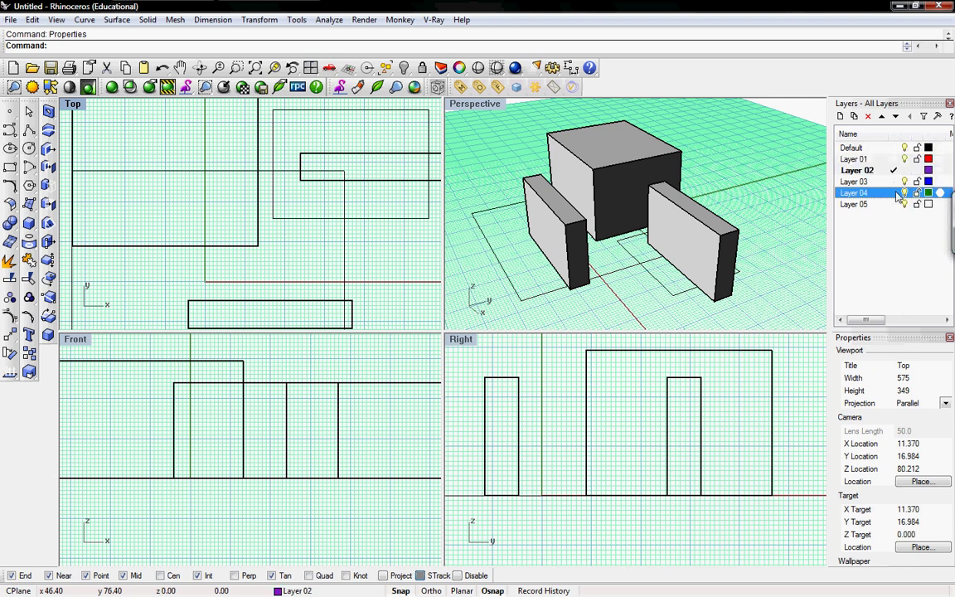
click(895, 193)
click(893, 147)
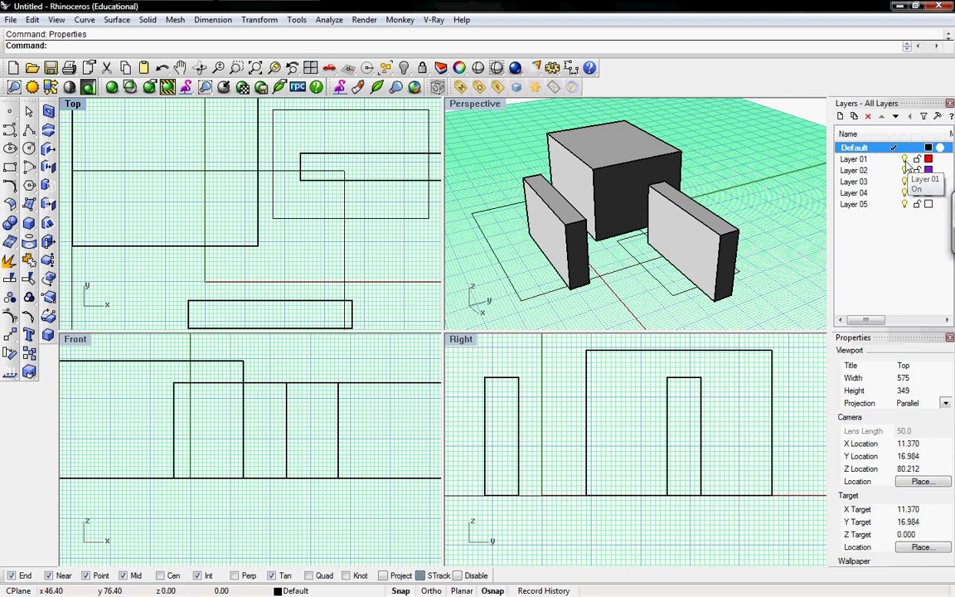
click(906, 160)
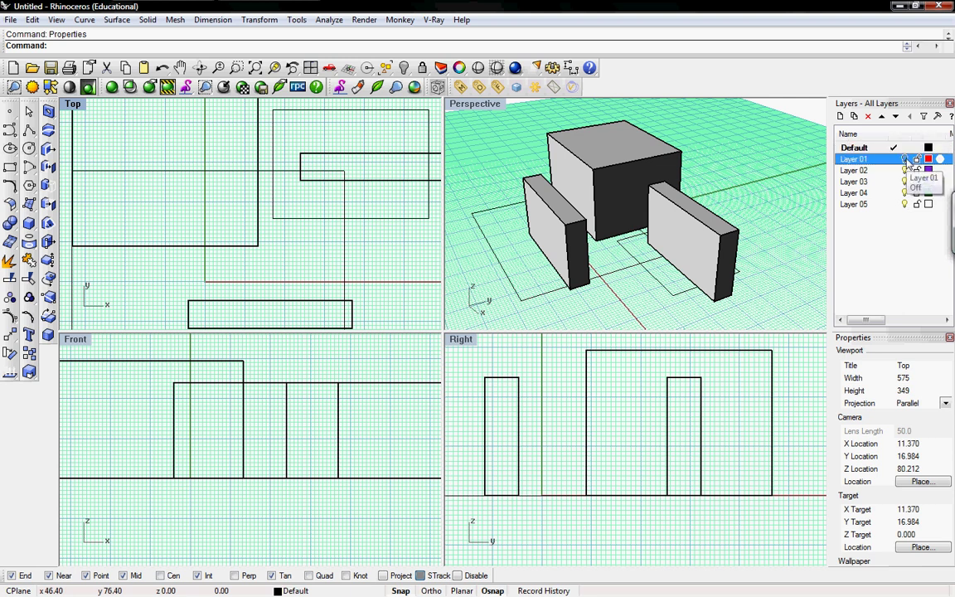
click(906, 159)
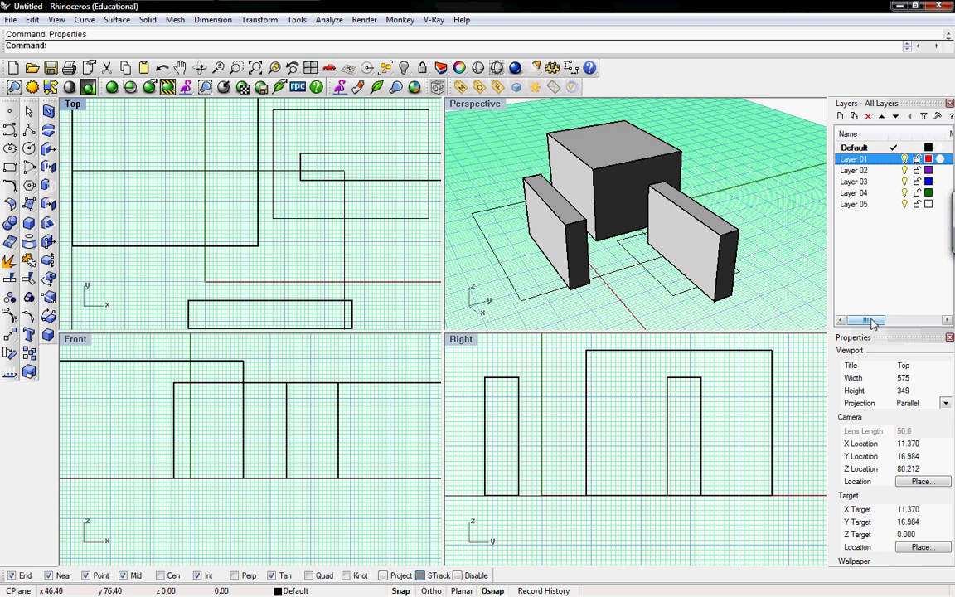
click(927, 148)
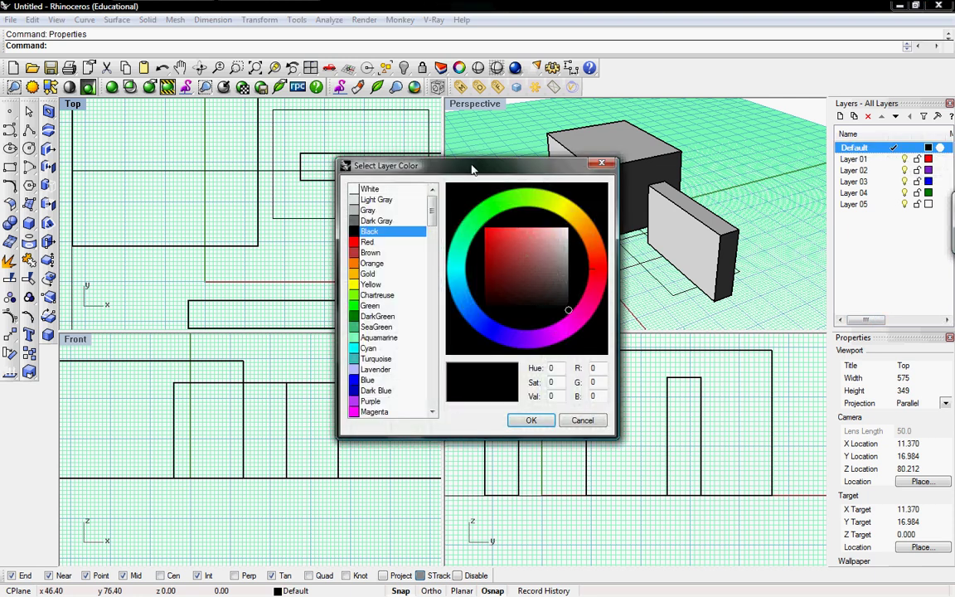
drag(431, 157, 311, 153)
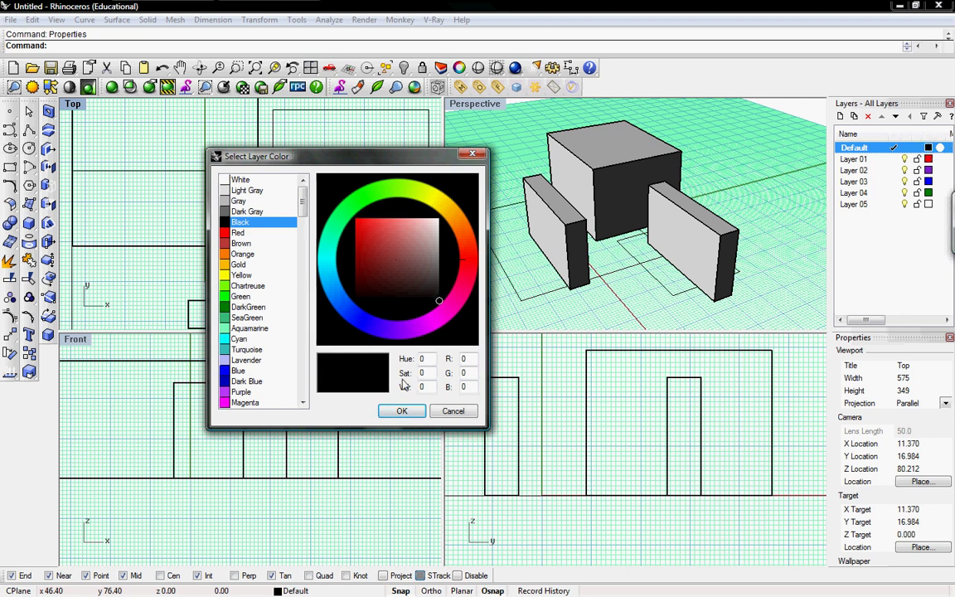
click(453, 411)
drag(865, 322, 890, 324)
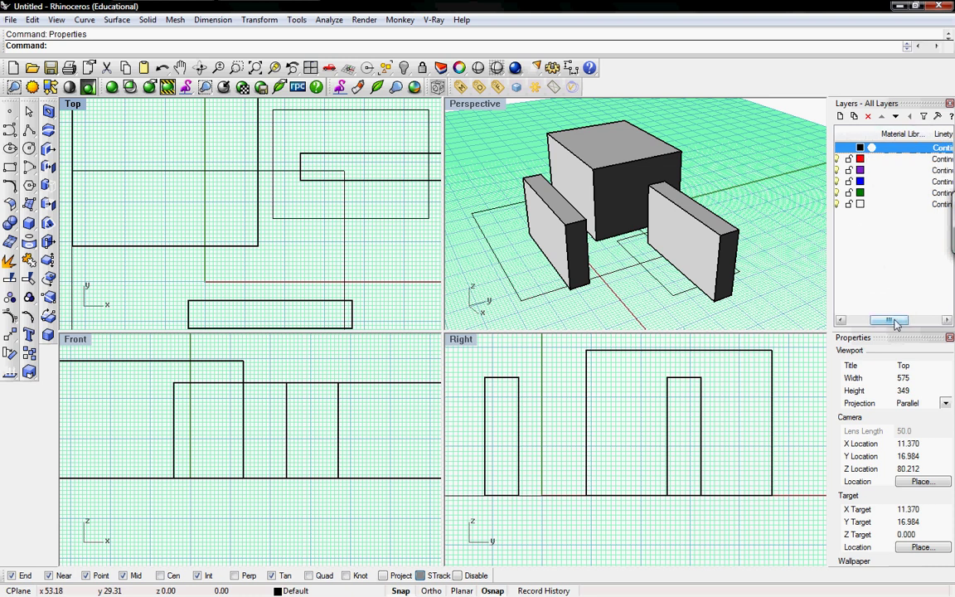
drag(895, 324, 915, 323)
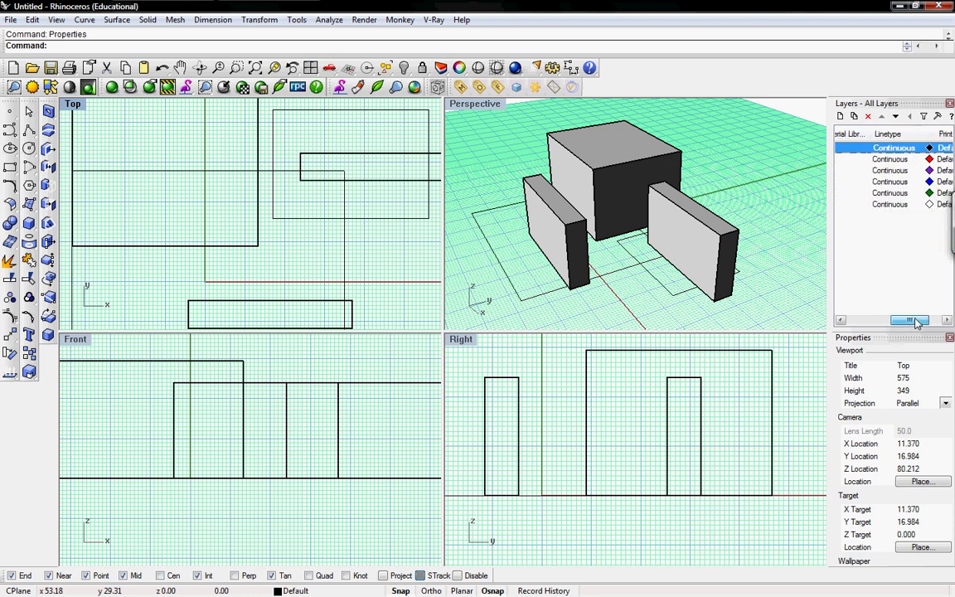
click(892, 149)
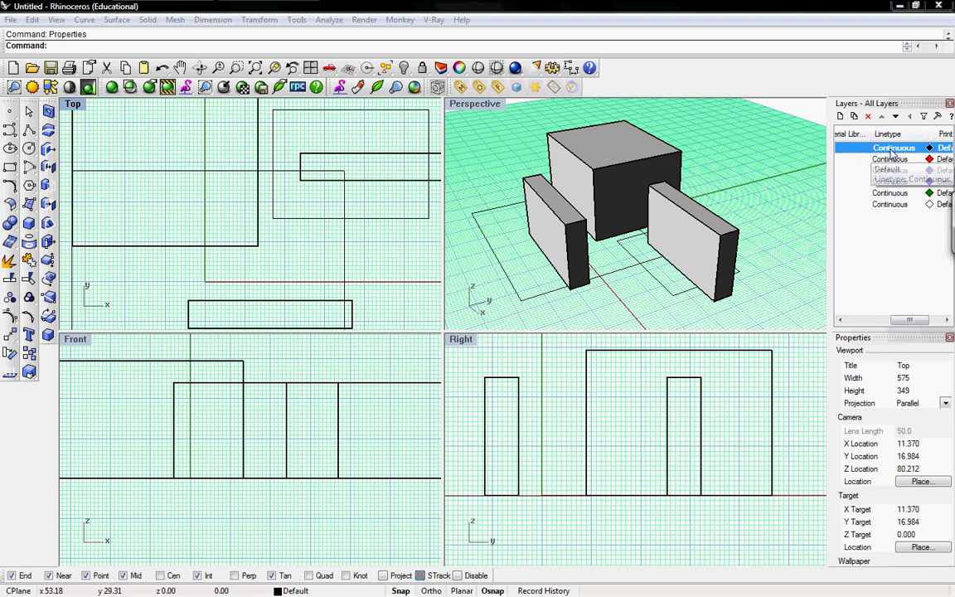
click(434, 283)
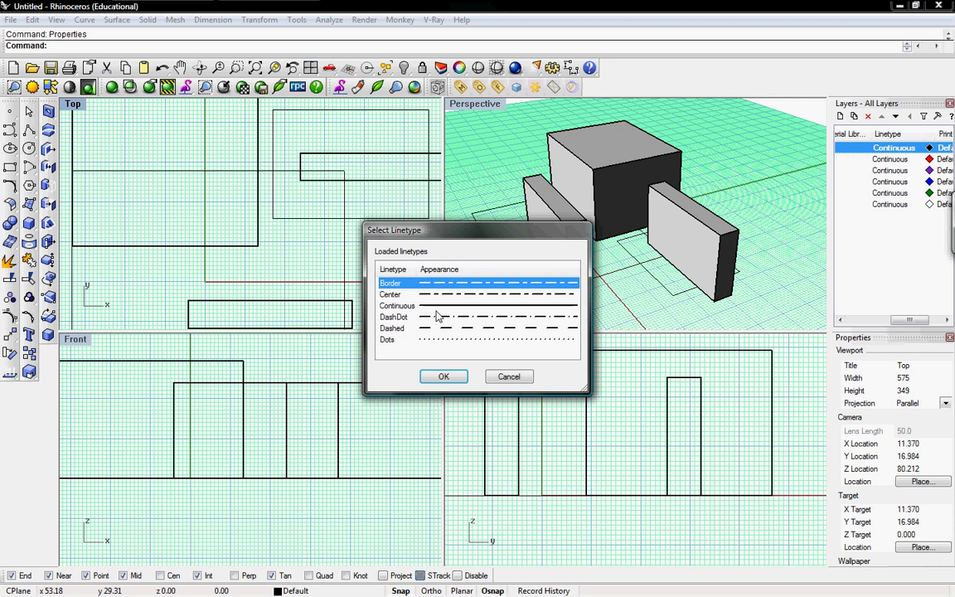
click(396, 305)
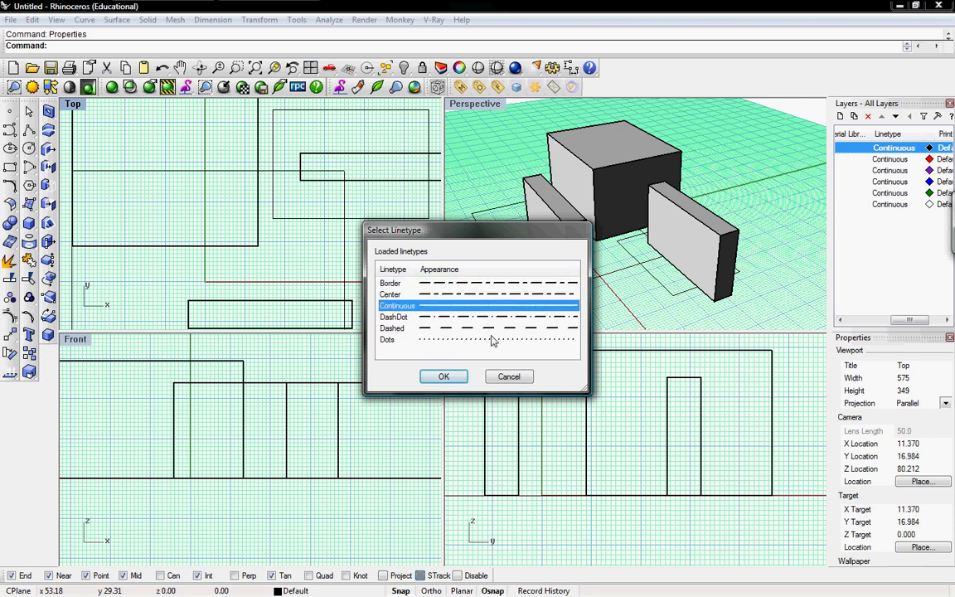
click(444, 377)
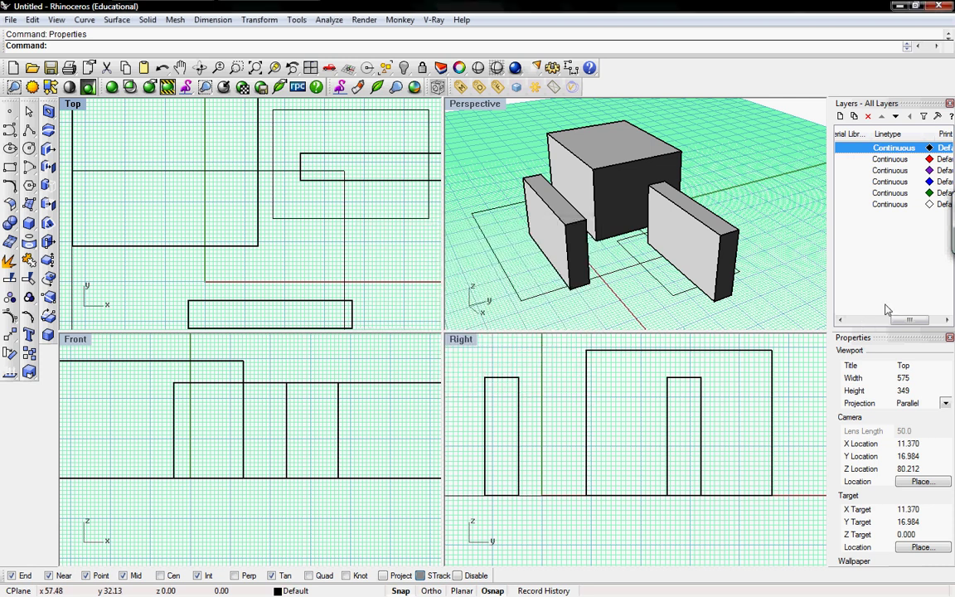
drag(906, 320, 918, 322)
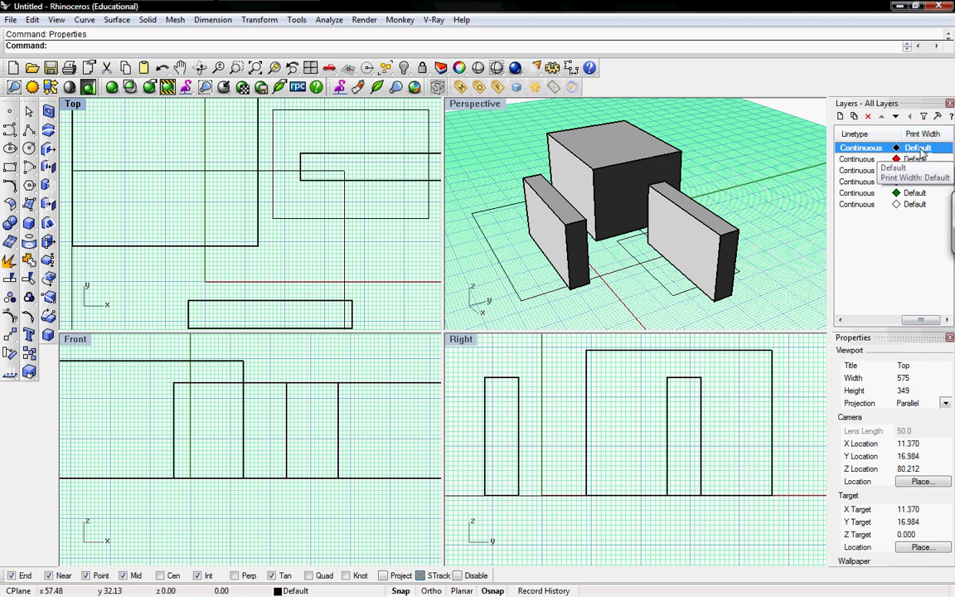
click(917, 148)
drag(544, 280, 545, 308)
click(509, 361)
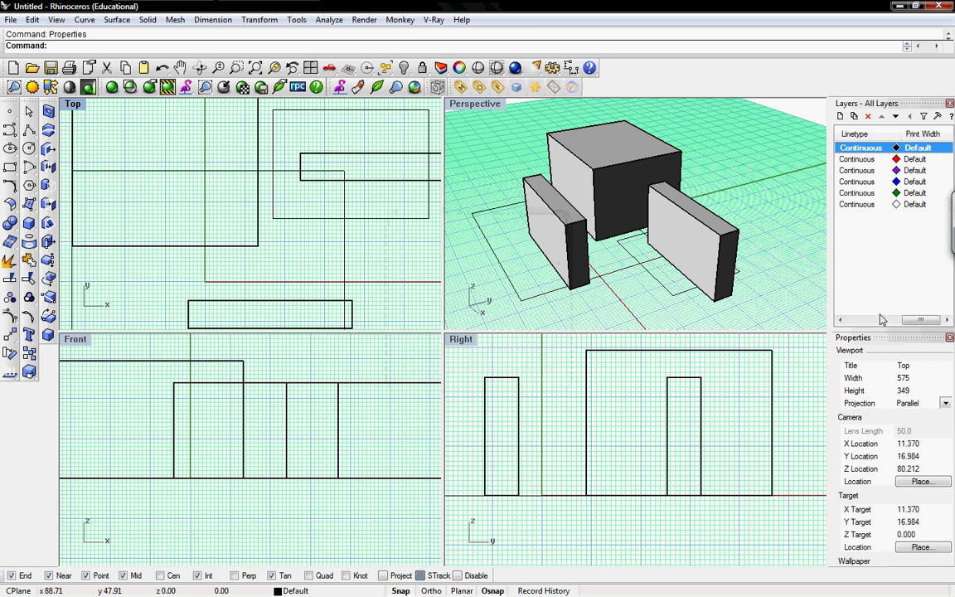
drag(916, 320, 858, 322)
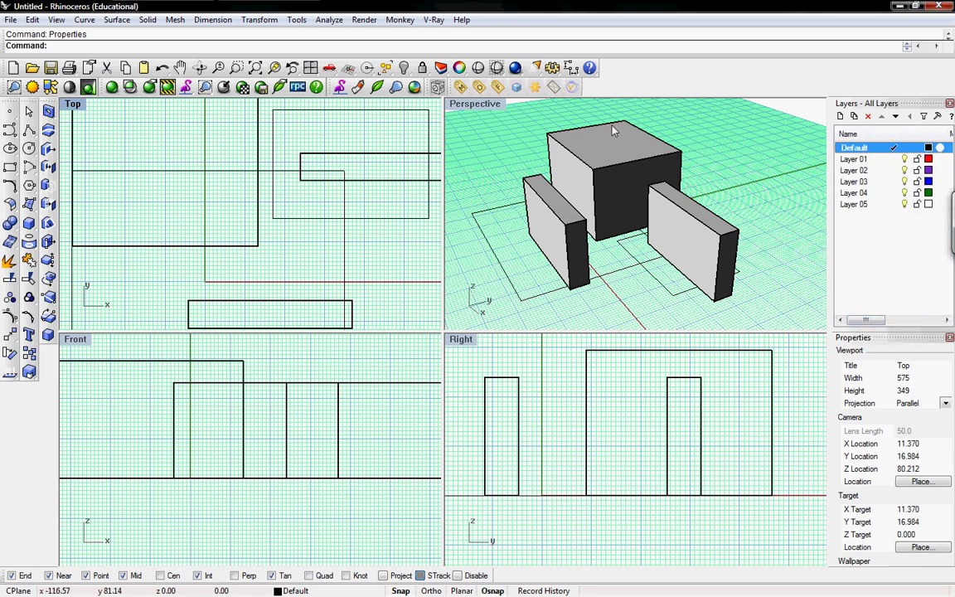
Step: Select the central box and review its Details description: a polysurface on layer Default
click(576, 145)
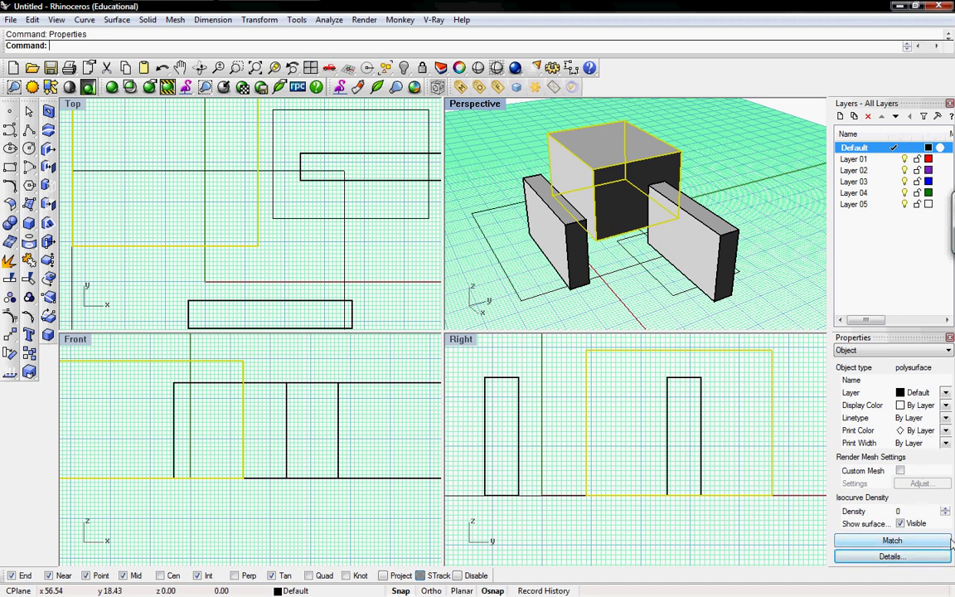
click(892, 556)
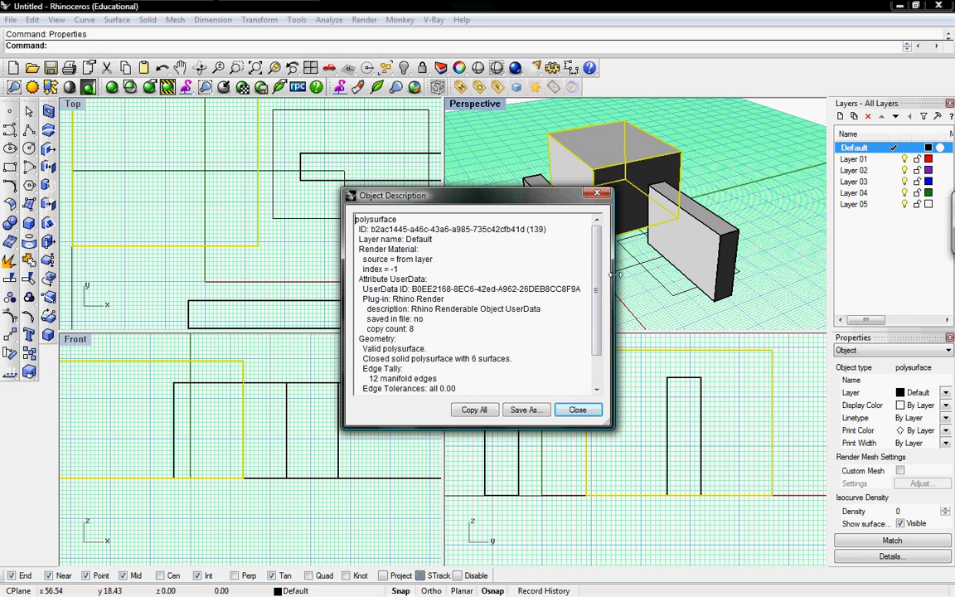
scroll(603, 303, down, 2)
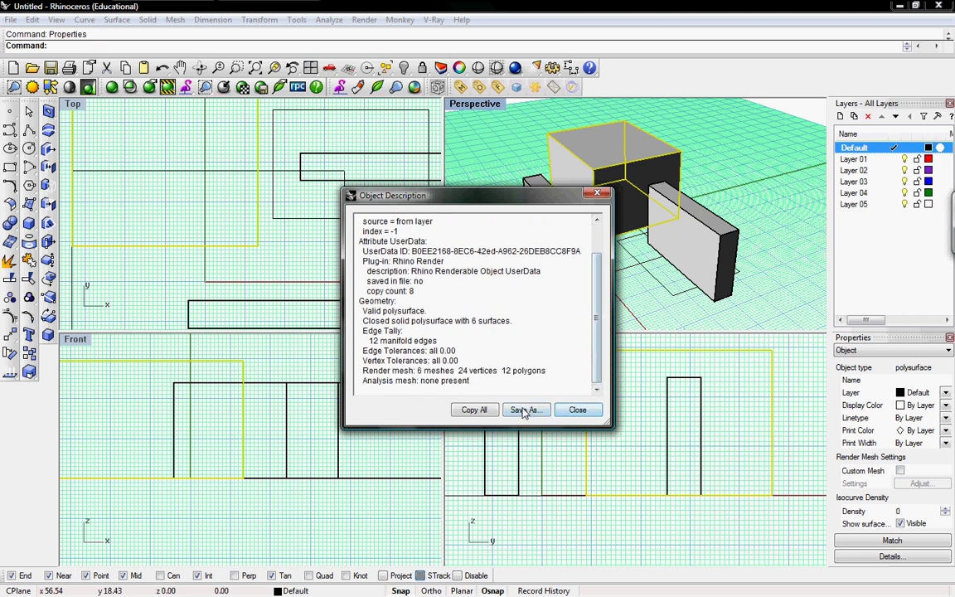
click(578, 409)
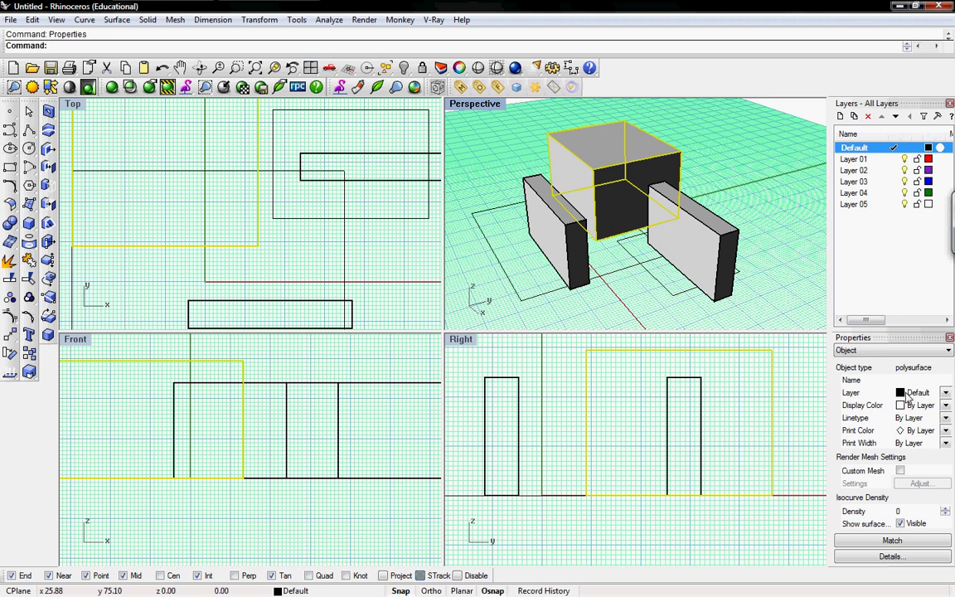
Step: Put the central box on Layer 01, the right slab on Layer 02, the left slab on Layer 03
click(945, 392)
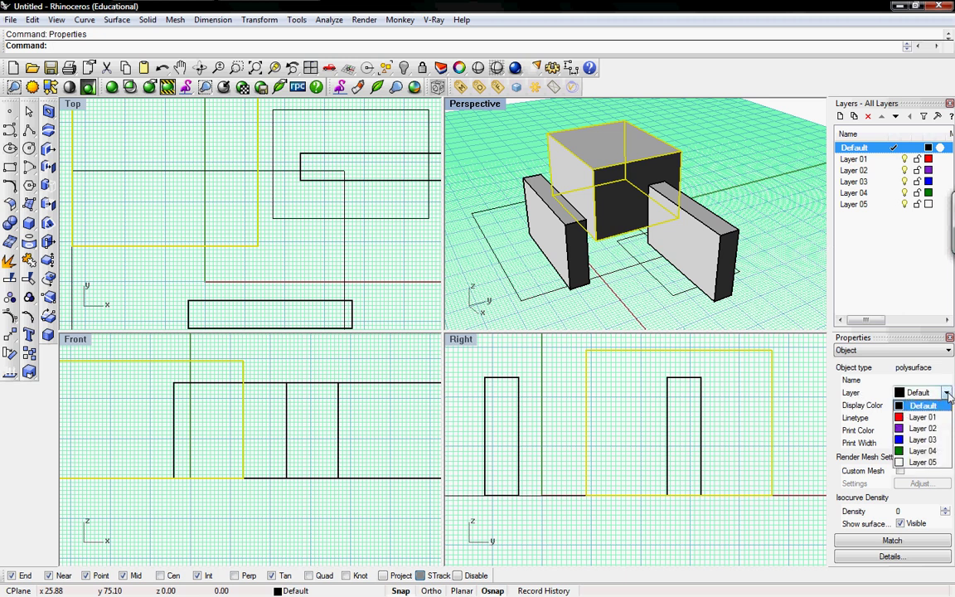
click(918, 422)
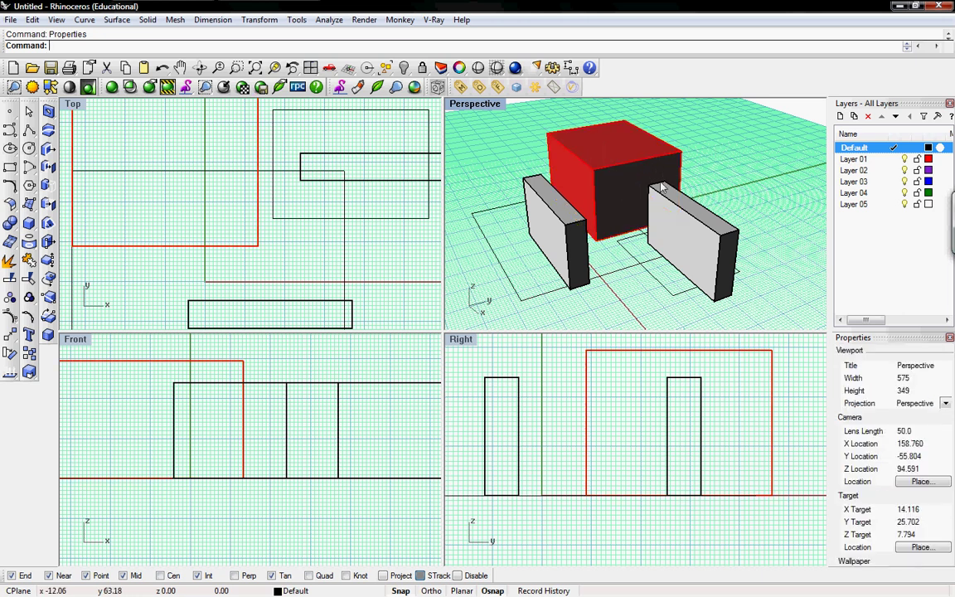
click(666, 159)
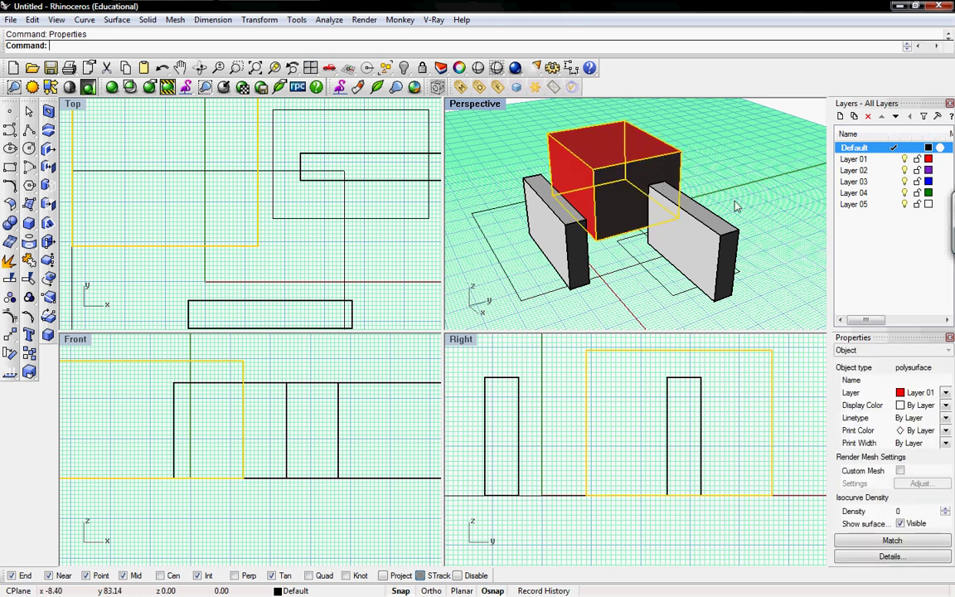
click(692, 209)
click(906, 394)
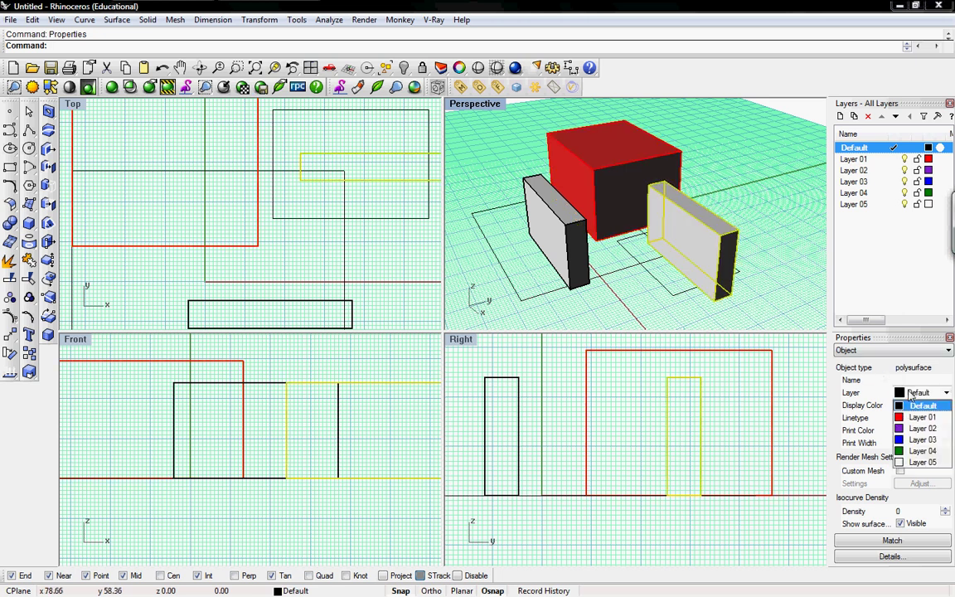
click(828, 383)
click(548, 229)
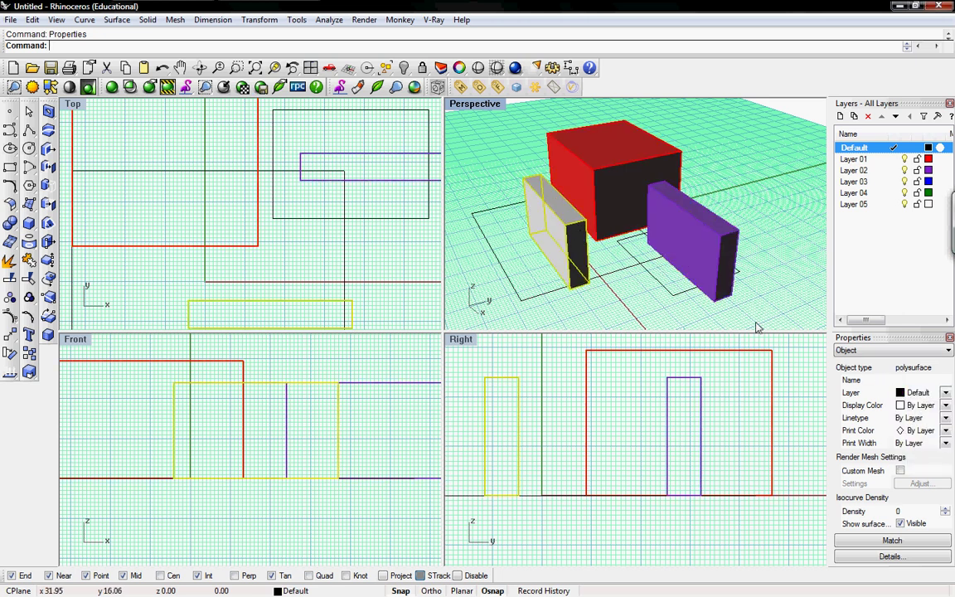
click(912, 393)
click(862, 426)
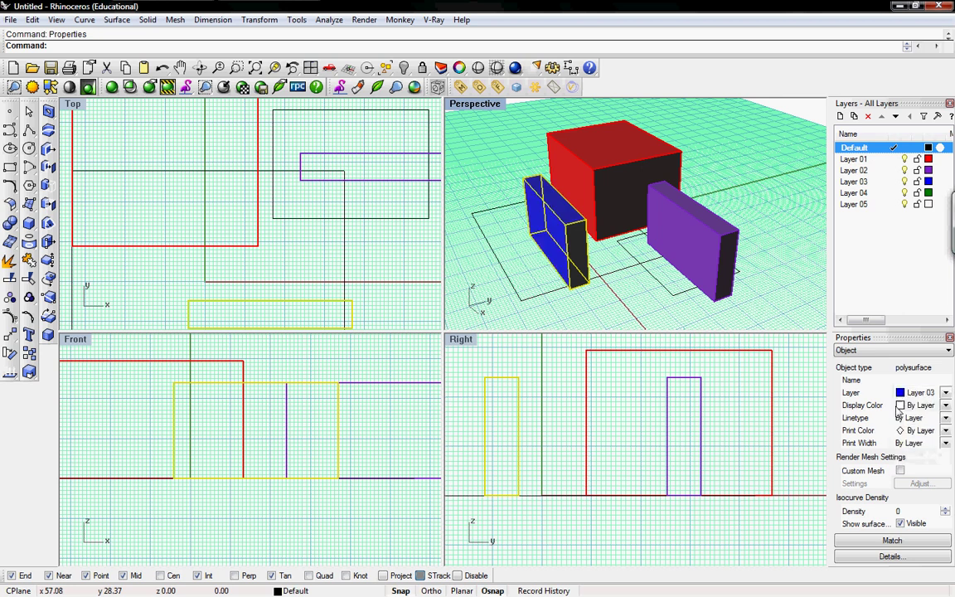
click(745, 170)
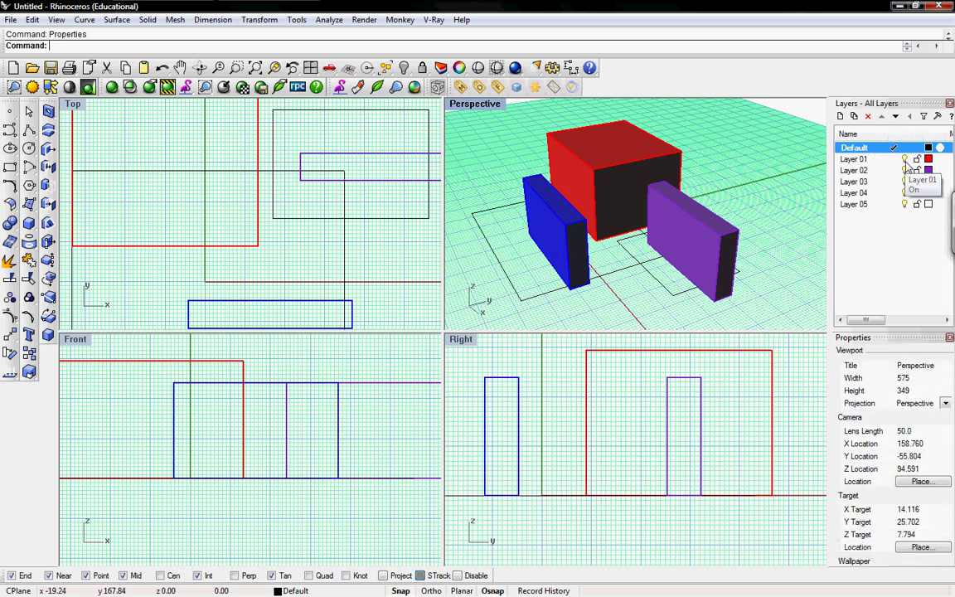
Step: Hide Layer 01, orbit the Perspective view, then show Layer 01 again
click(904, 158)
right_drag(822, 176, 573, 228)
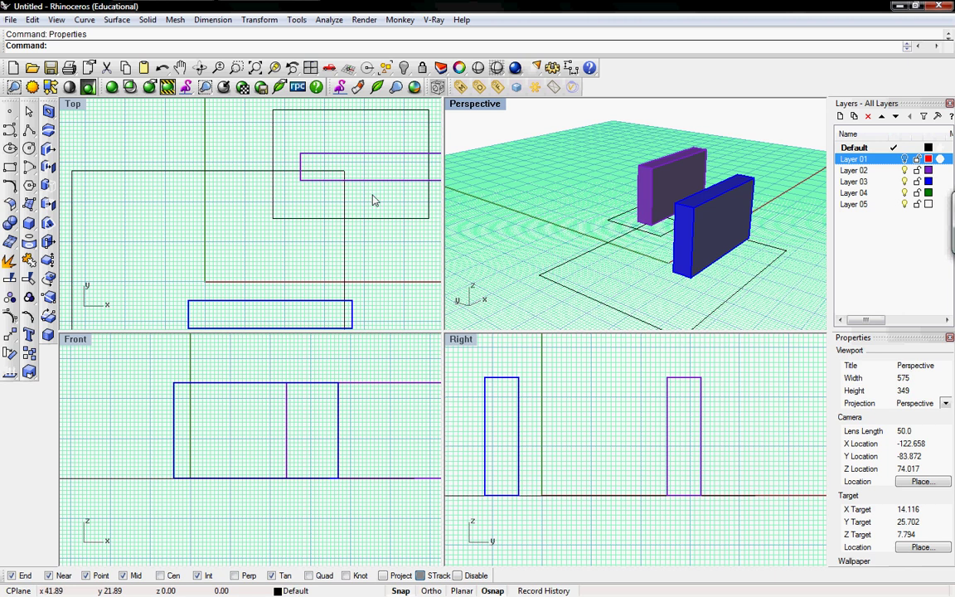
click(905, 159)
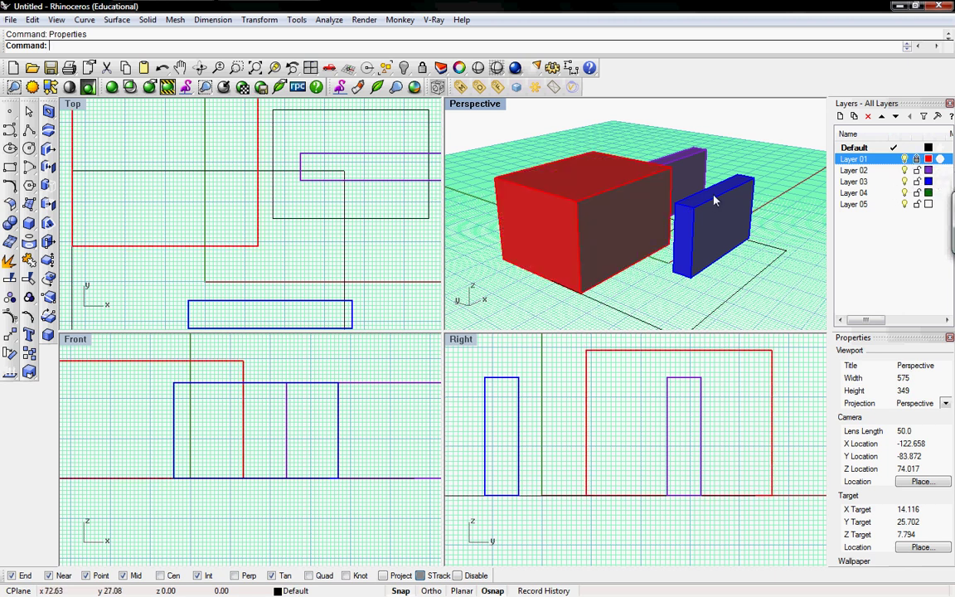
right_drag(714, 201, 589, 207)
Step: Show the locked red box is skipped by selections, then toggle Layer 01 off and on
click(637, 182)
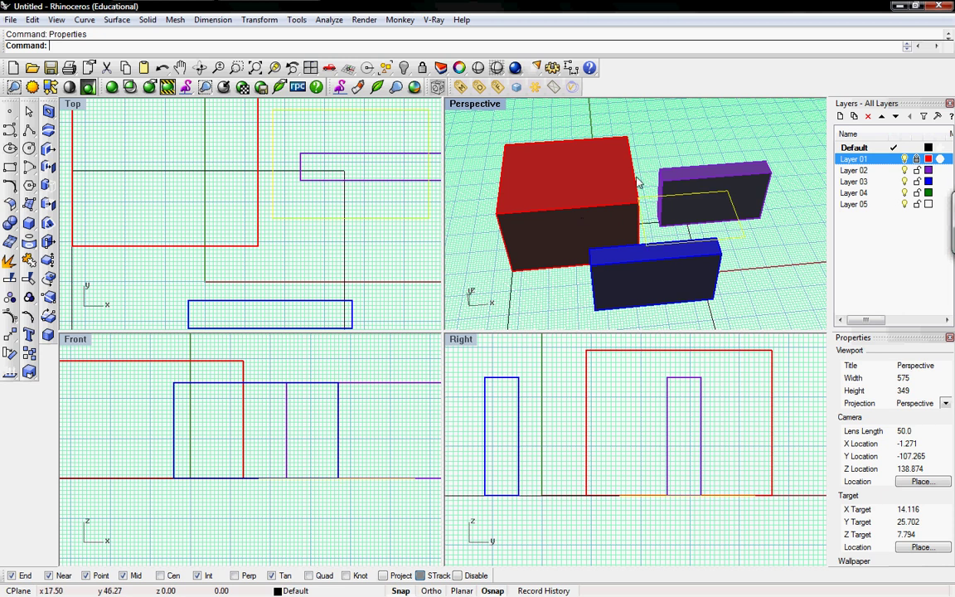
key(Escape)
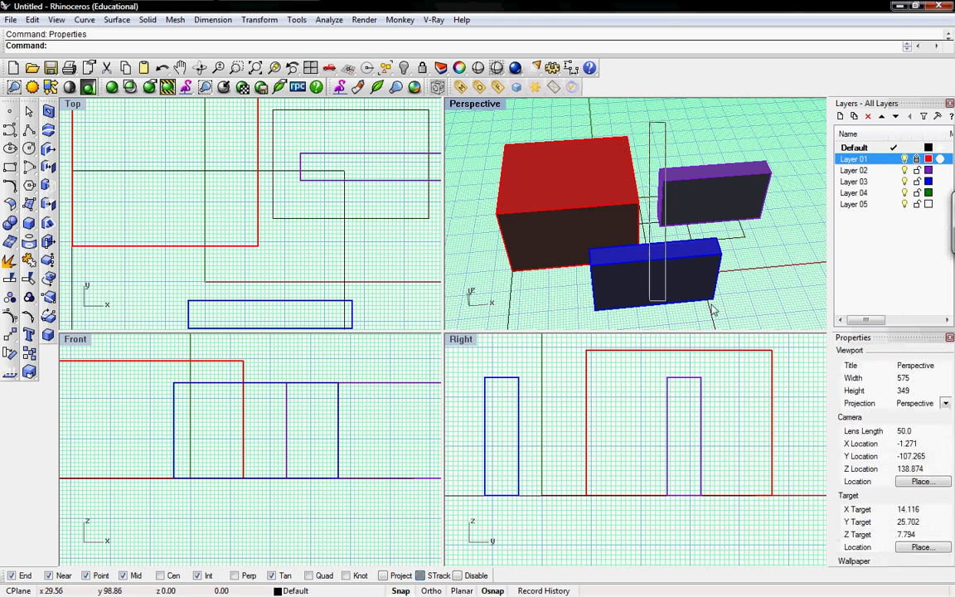
click(663, 282)
drag(775, 153, 602, 239)
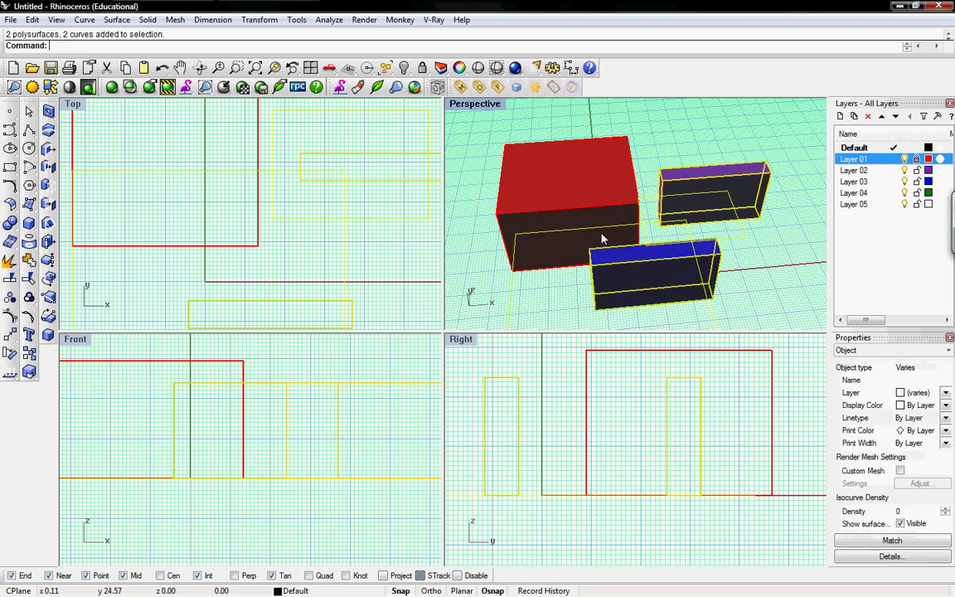
right_drag(602, 239, 626, 186)
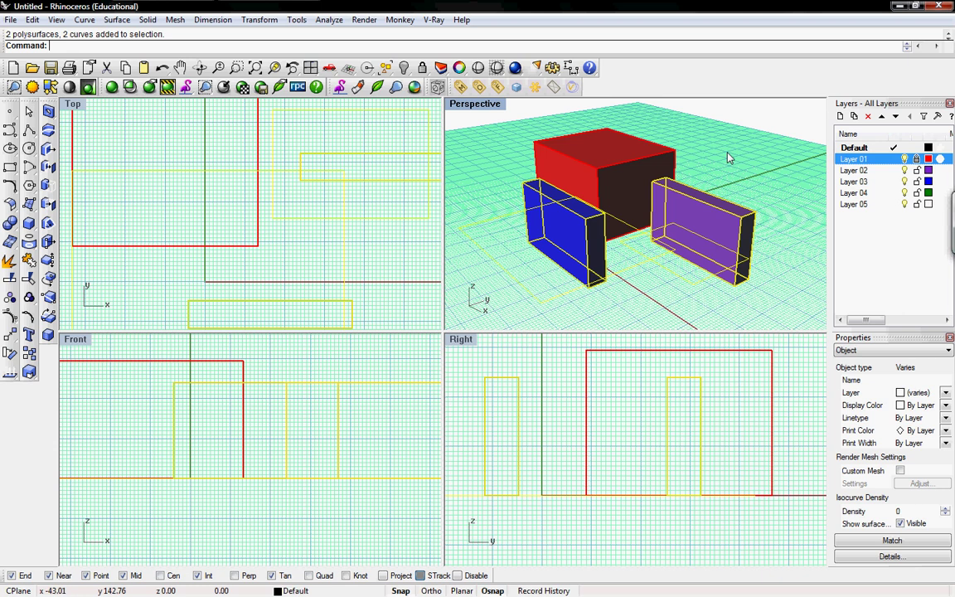
key(Escape)
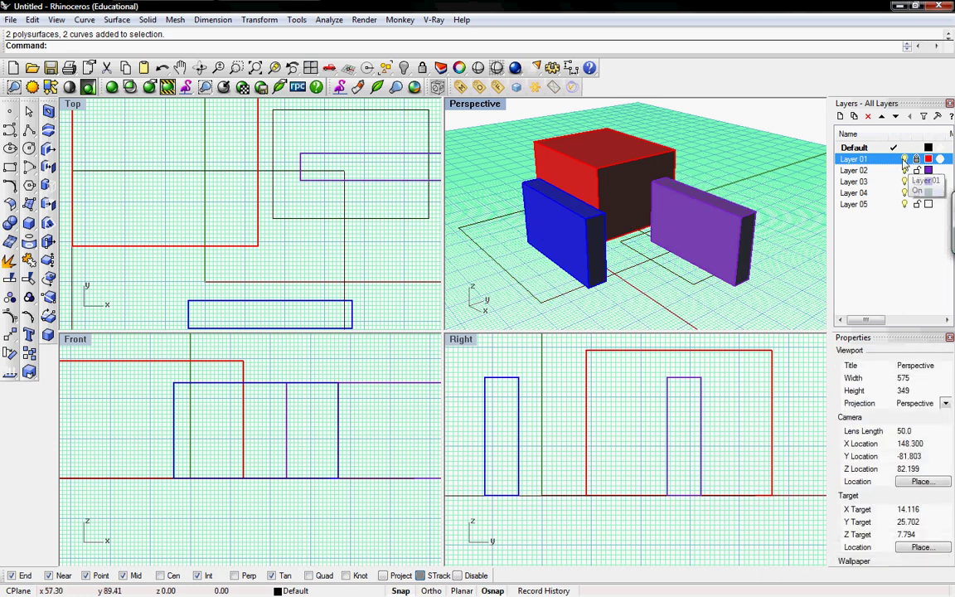
click(904, 159)
click(904, 159)
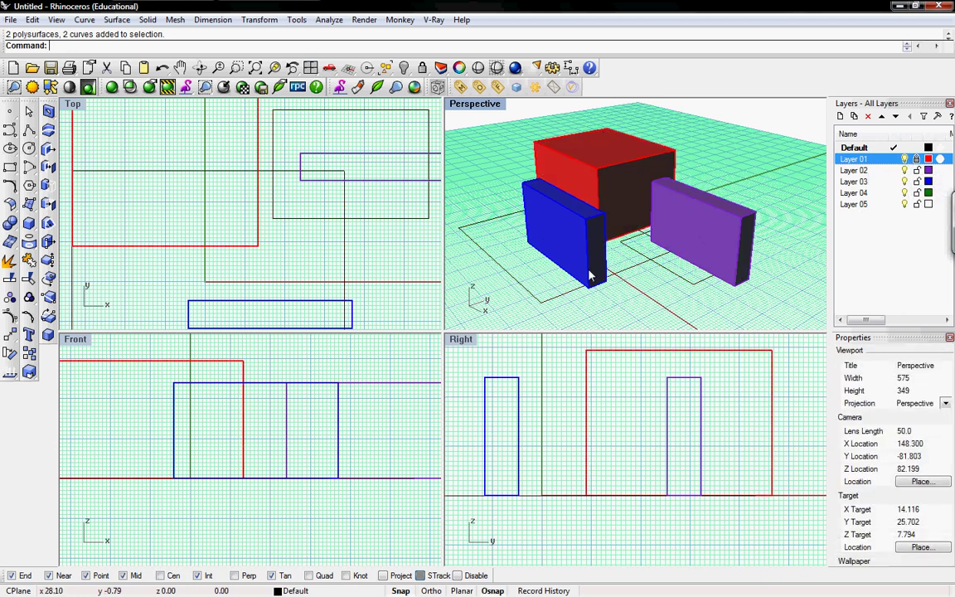